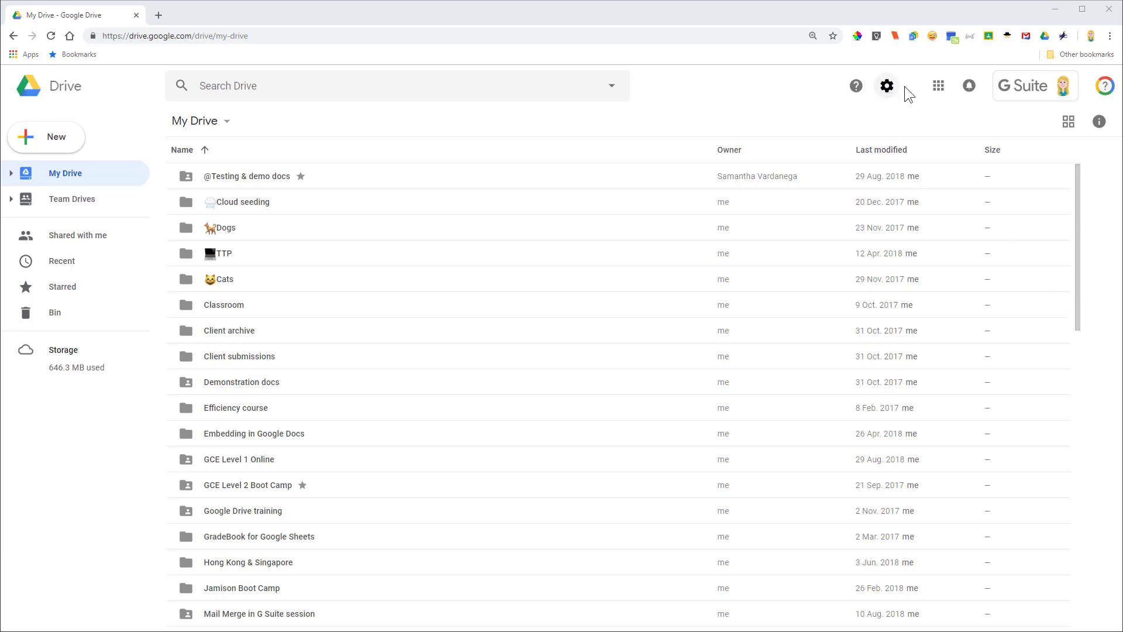
# - Open Drive's Settings from the gear menu to reach the account language settings
pyautogui.click(887, 88)
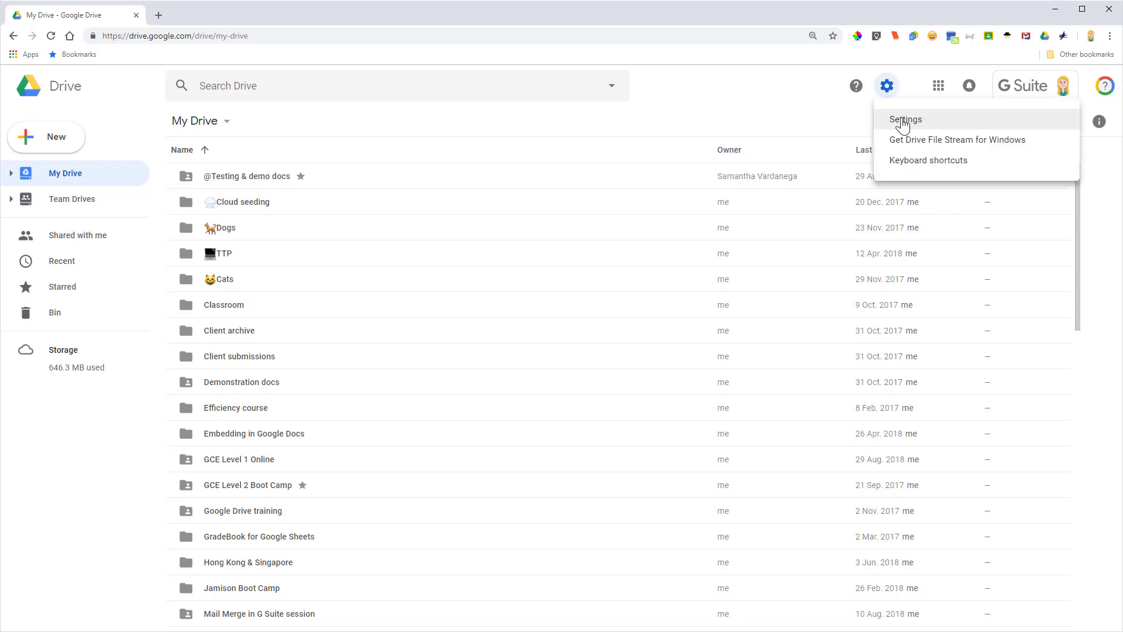
pyautogui.click(903, 120)
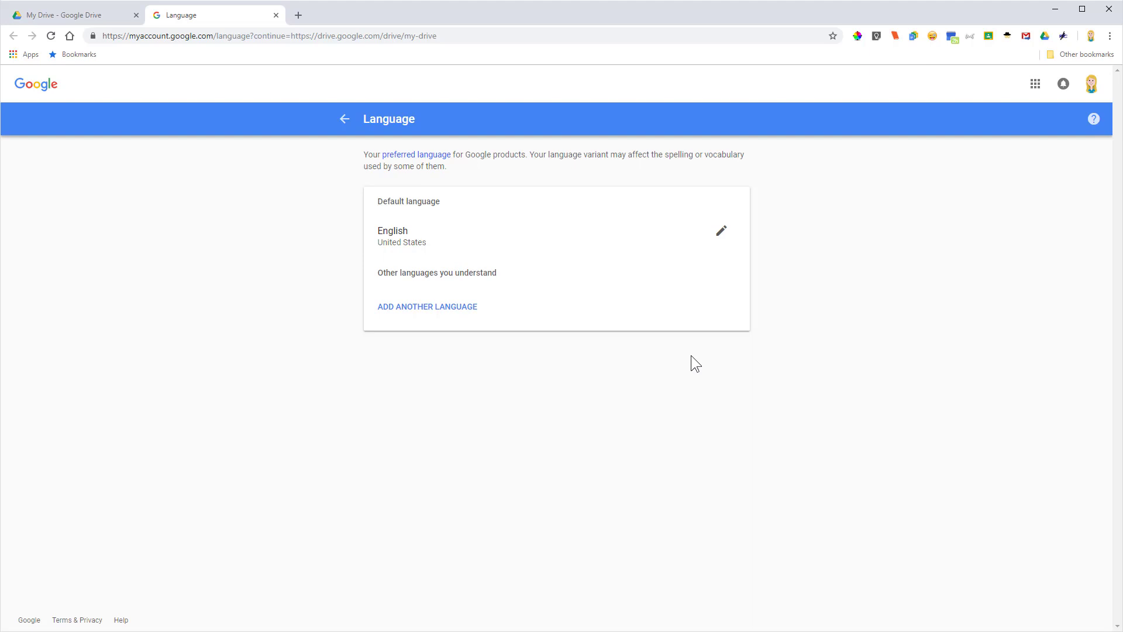
# - Edit the default language and choose English with the Australia region
pyautogui.click(722, 236)
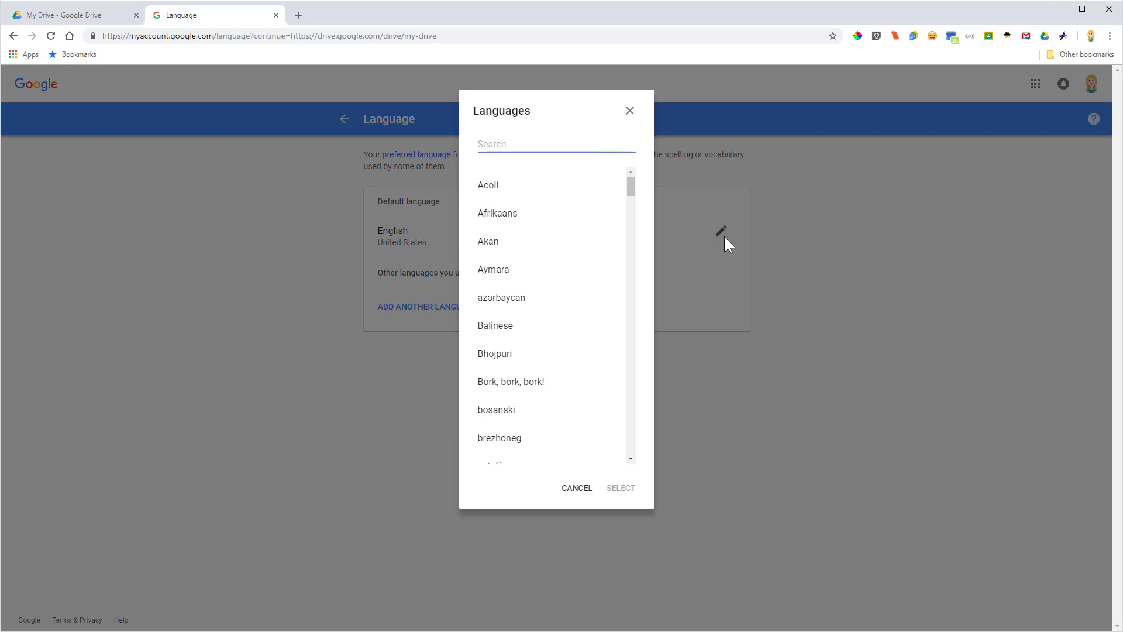
pyautogui.write('engli')
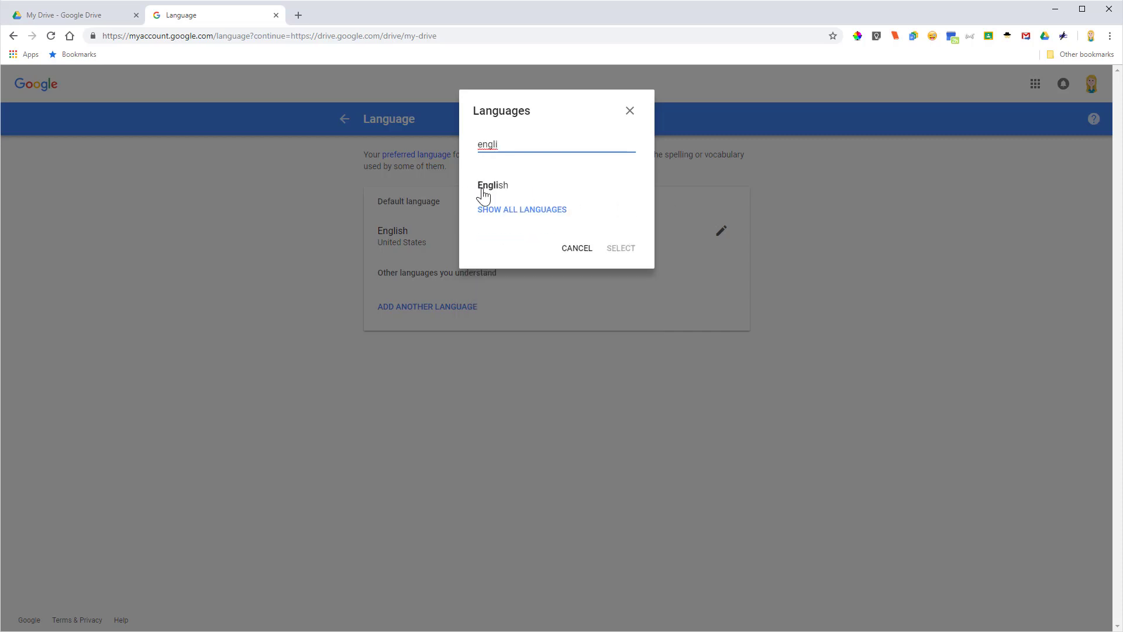
pyautogui.click(514, 186)
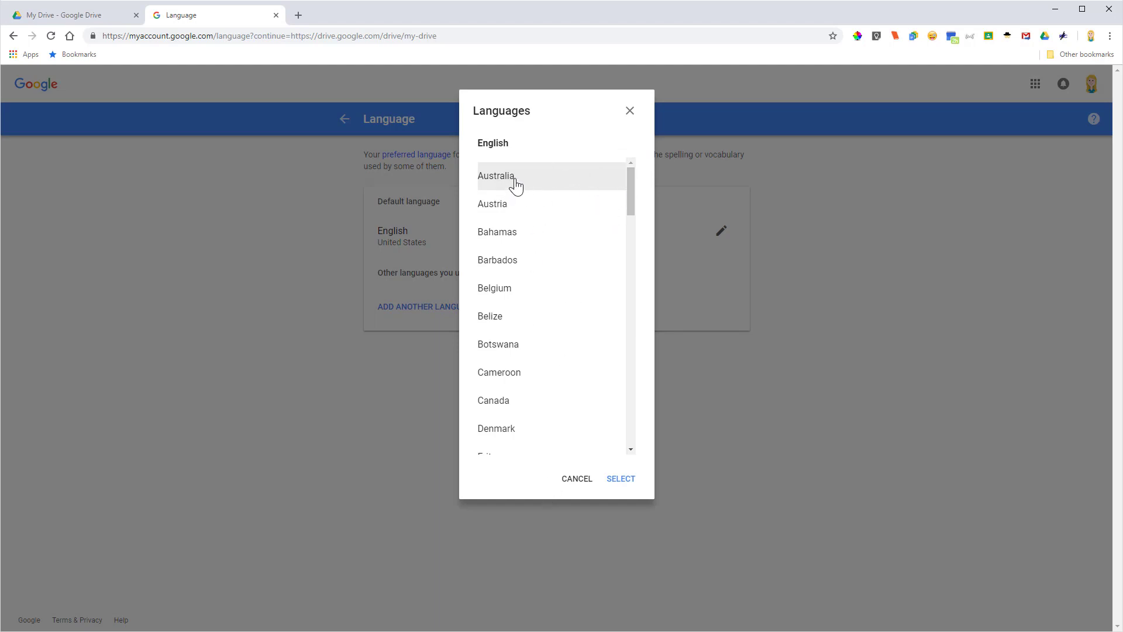
pyautogui.moveTo(632, 186)
pyautogui.mouseDown()
pyautogui.moveTo(629, 463)
pyautogui.moveTo(624, 335)
pyautogui.moveTo(644, 154)
pyautogui.mouseUp()
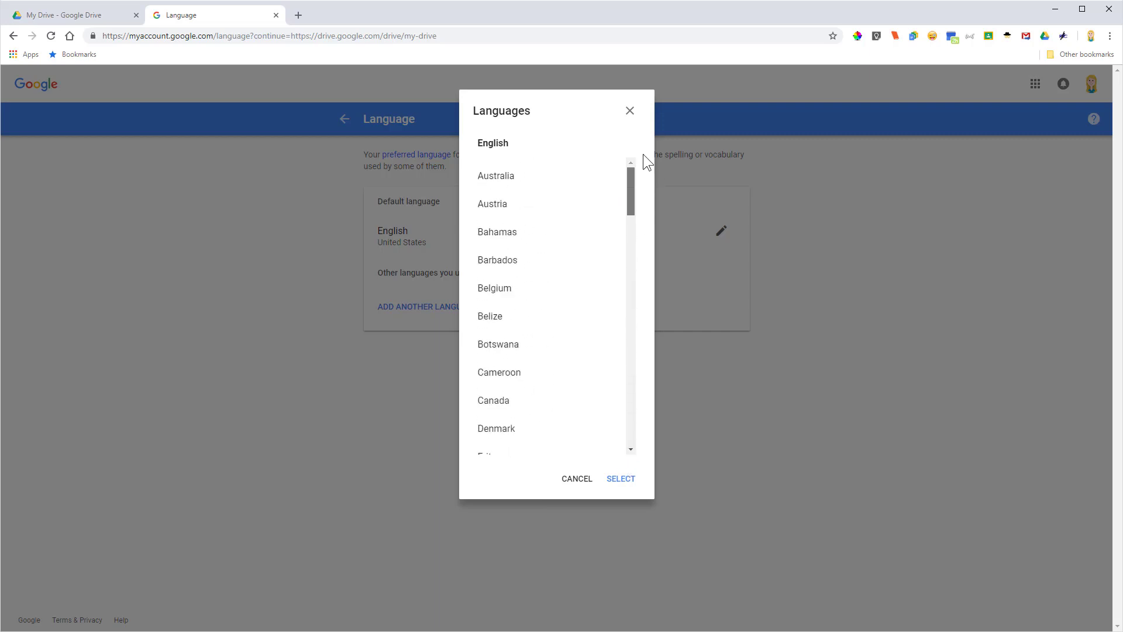
pyautogui.click(510, 179)
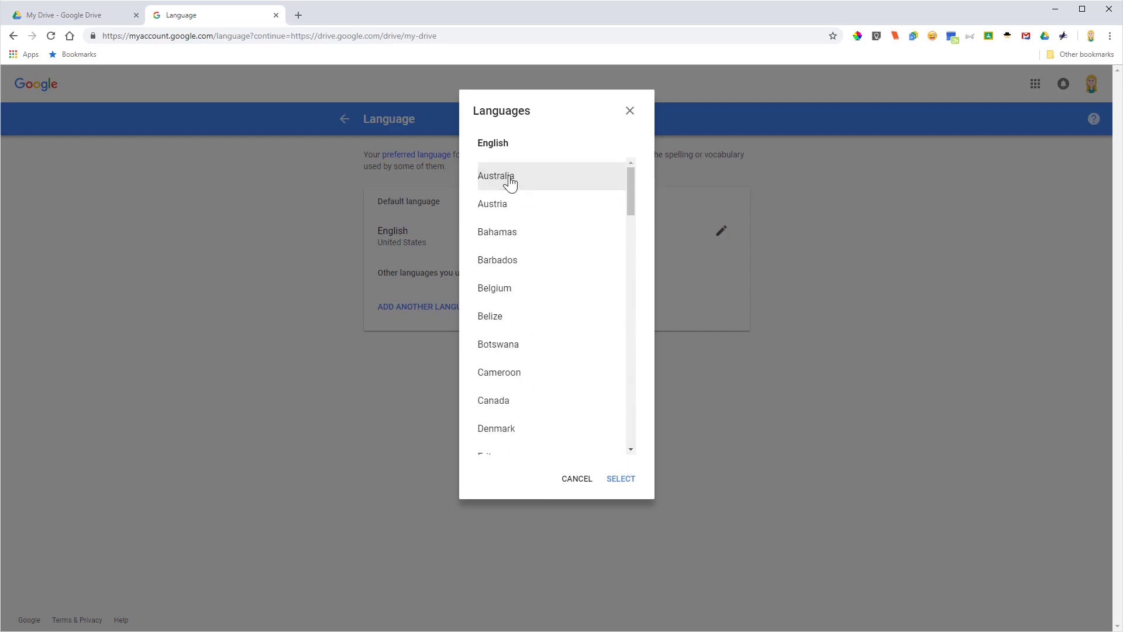
# - Confirm English (Australia) as default and close the Language tab, back to Drive settings
pyautogui.click(621, 481)
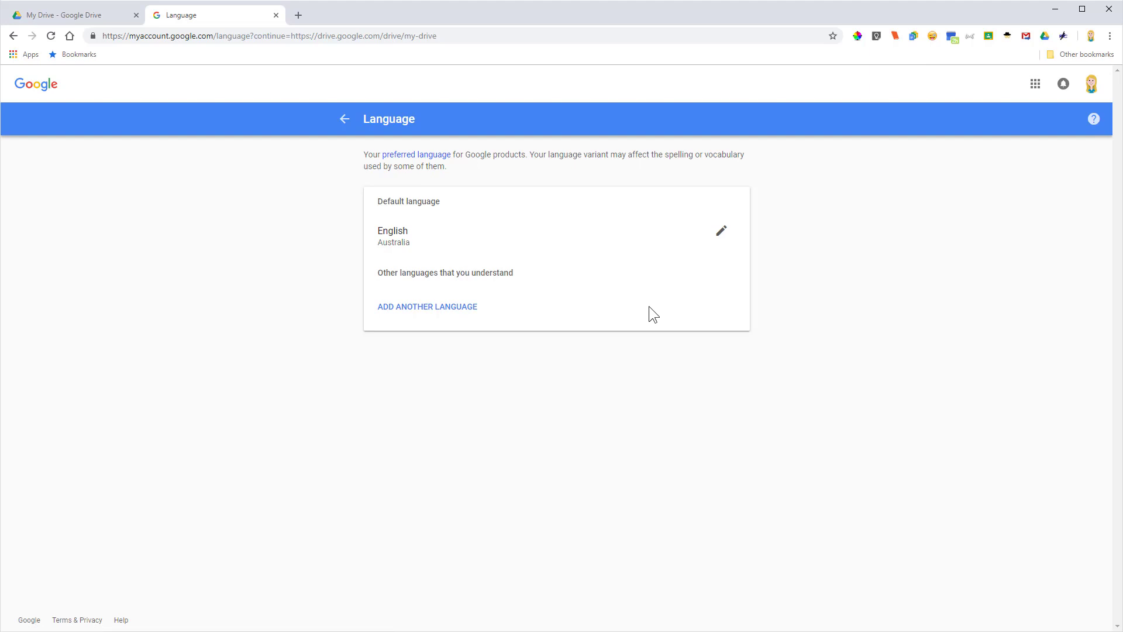
pyautogui.click(275, 15)
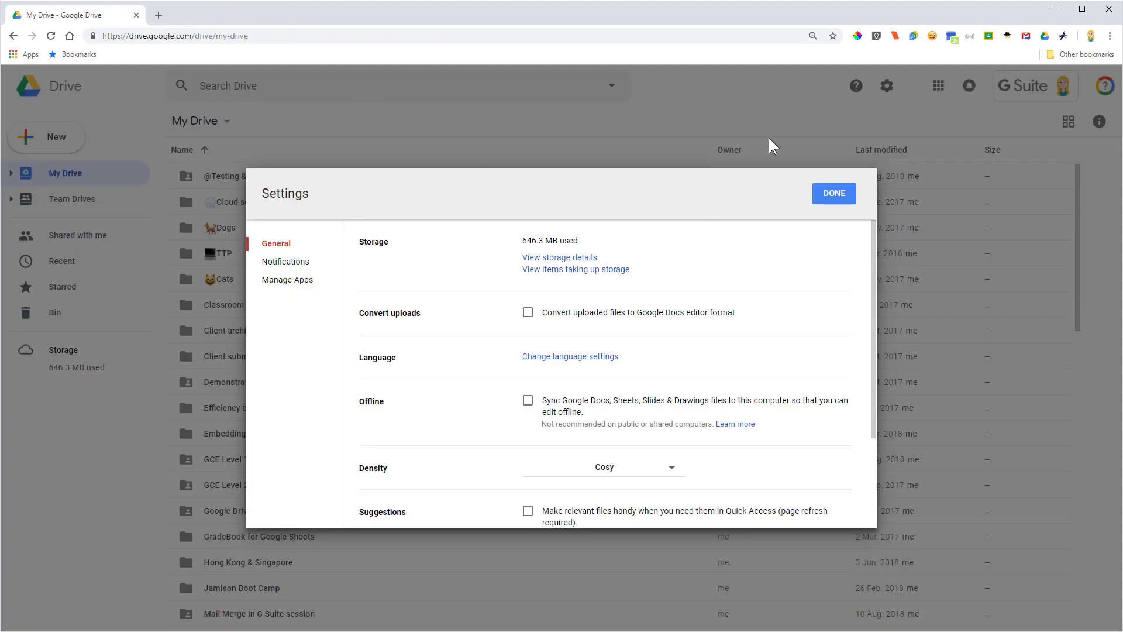